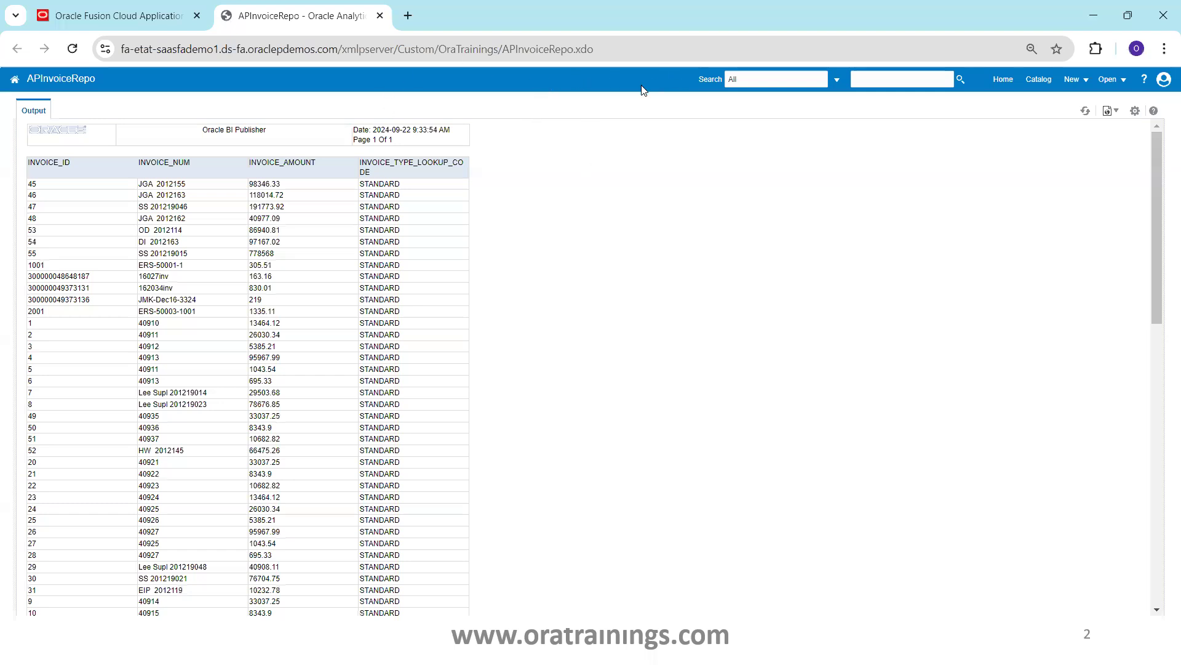
Switch to the Oracle Fusion Cloud Applications tab showing the Vision home page
click(84, 24)
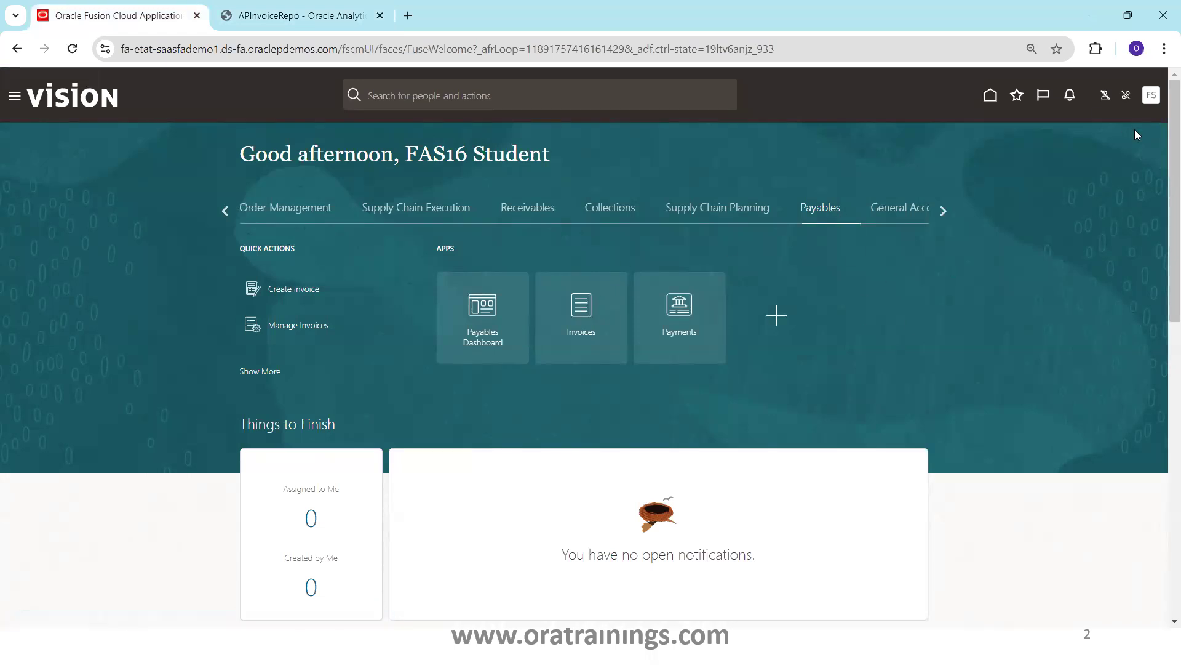
From Edit Pages, start a new sandbox named DynamicReportSB
click(1152, 95)
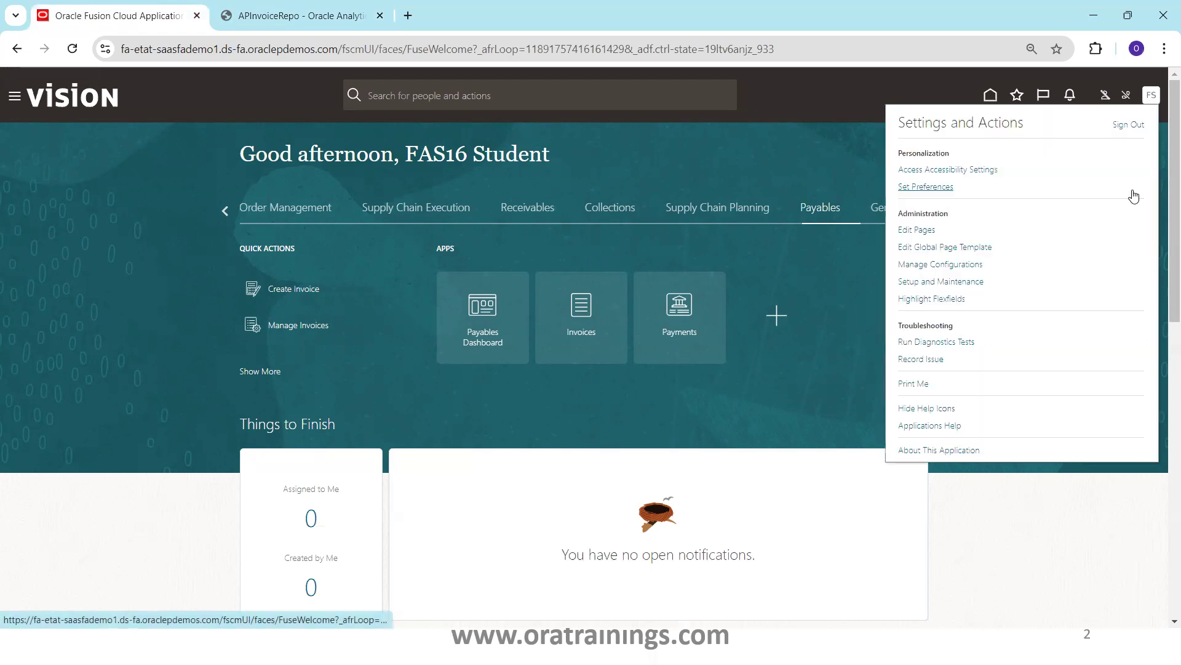
click(916, 229)
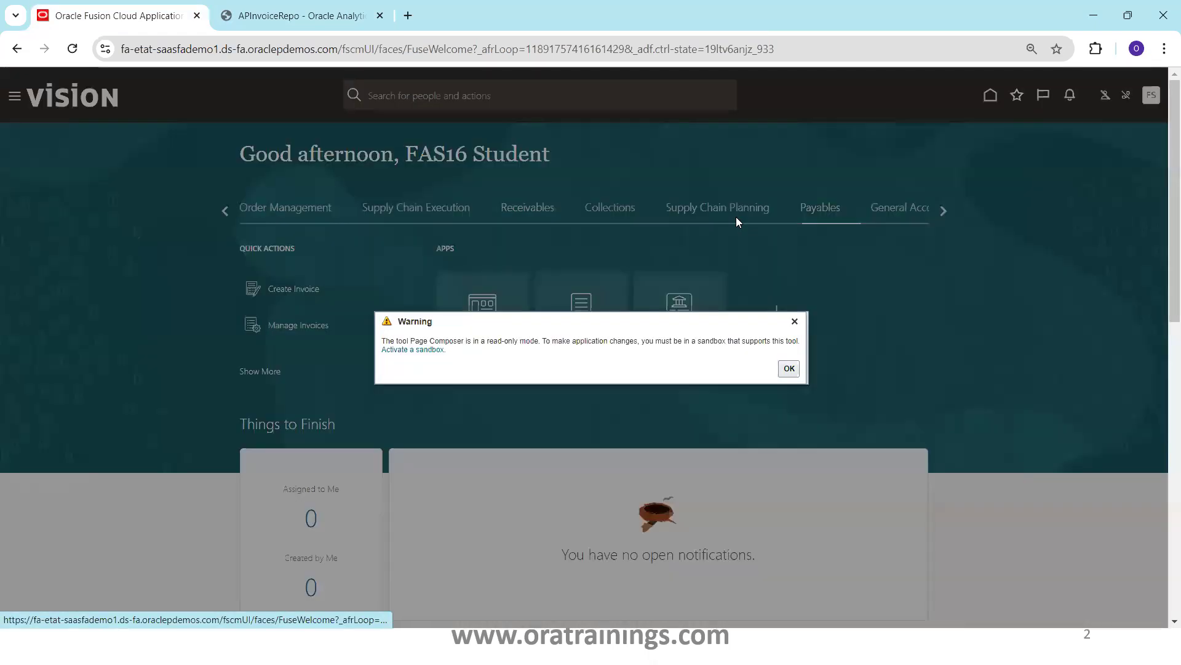
click(415, 350)
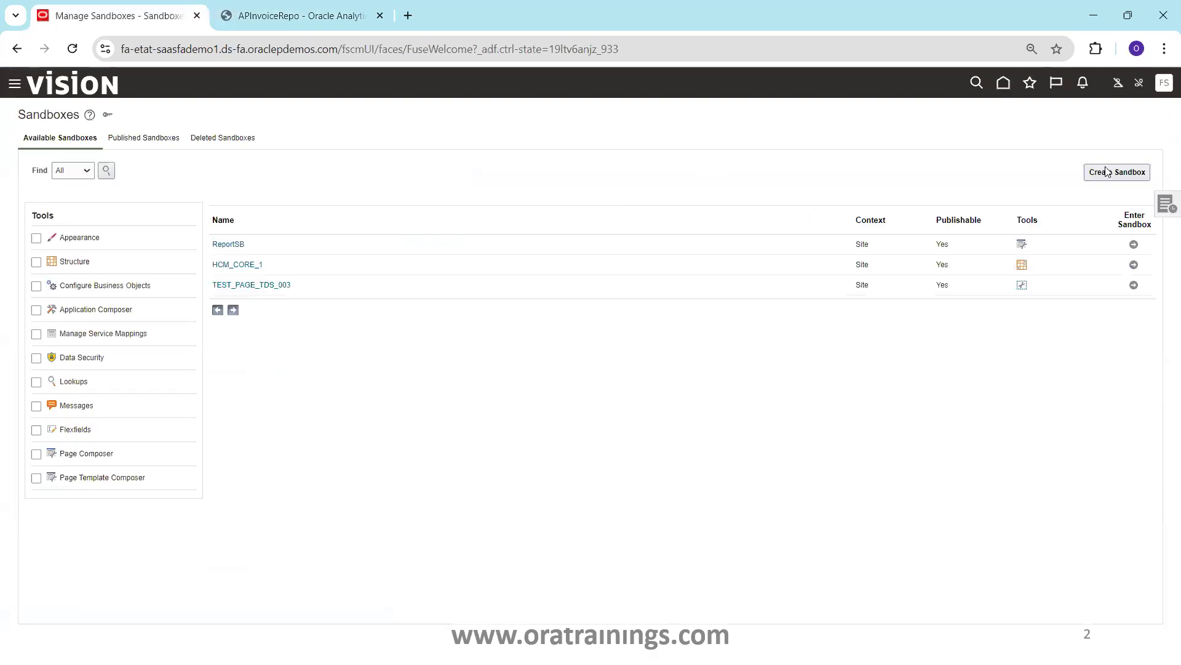
click(1105, 172)
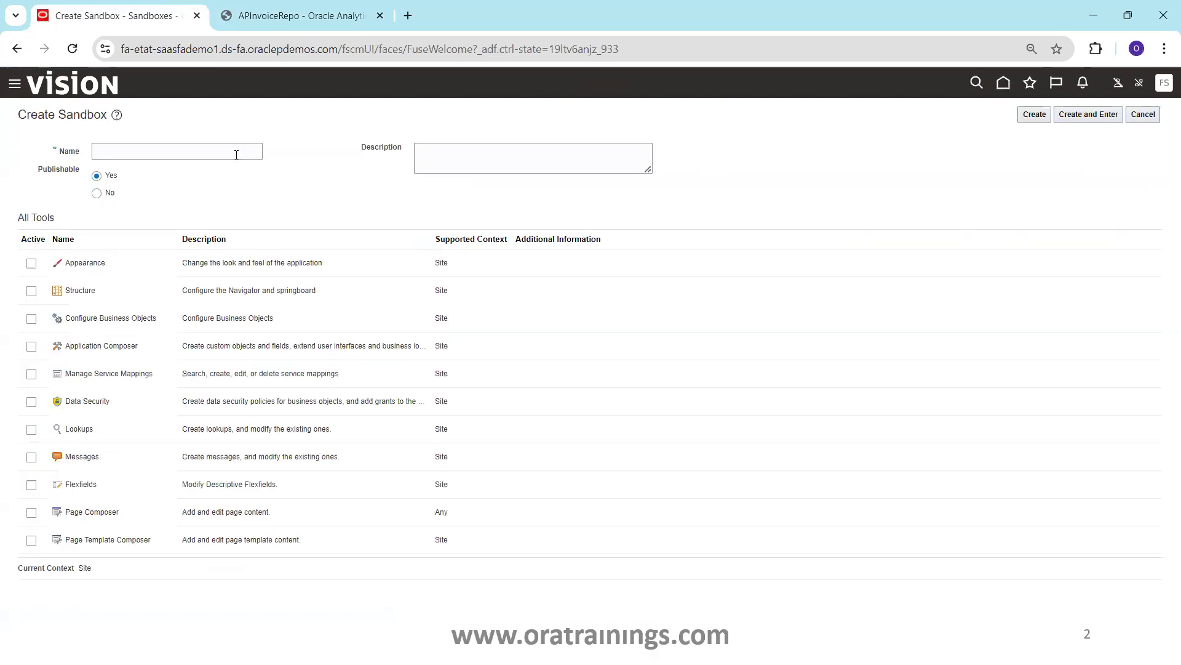
click(230, 149)
text(DynamicReportSB)
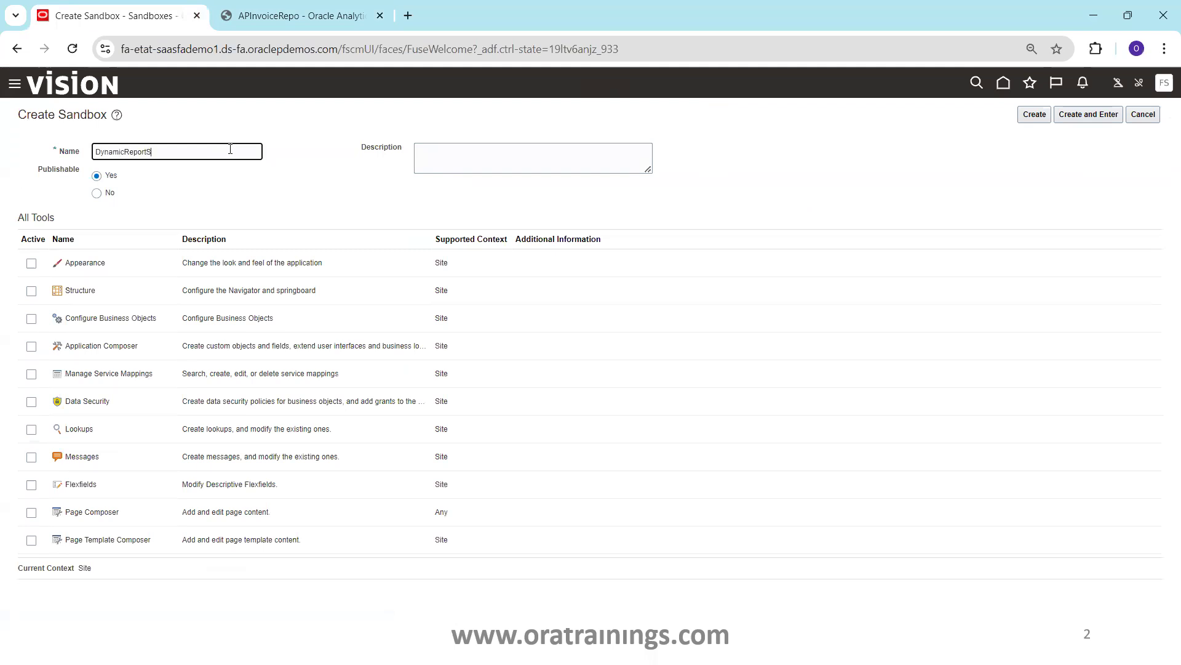
Enable Page Composer for DynamicReportSB, then create and enter the sandbox
key(ctrl+f)
text(page com)
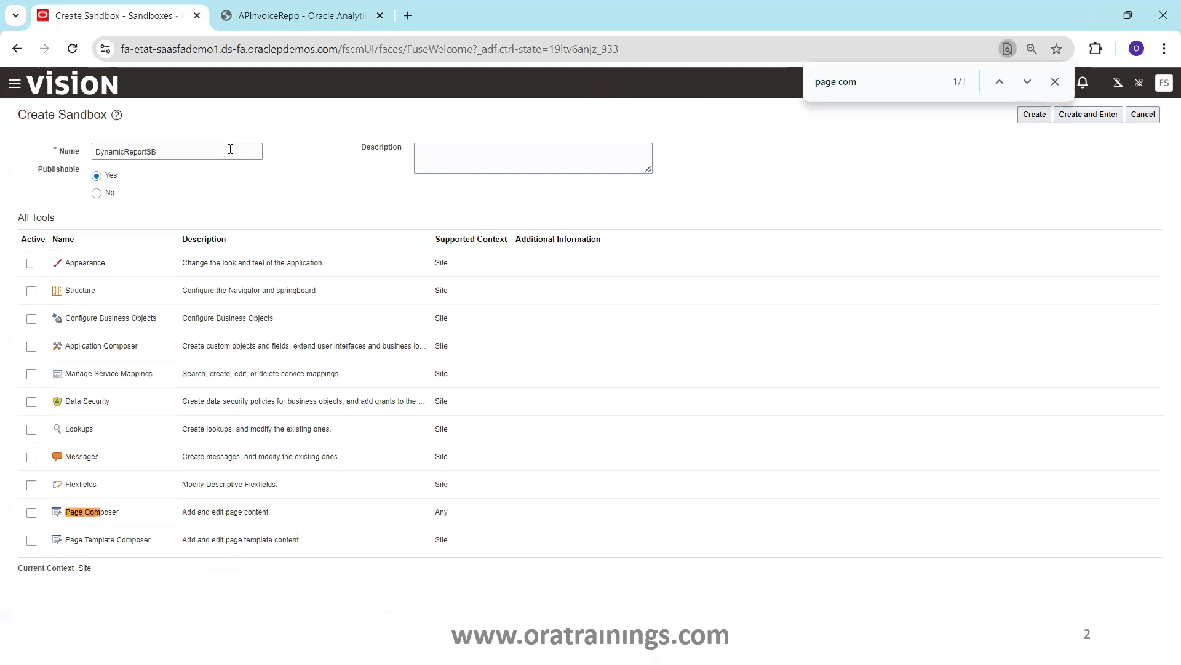
click(32, 513)
click(1089, 116)
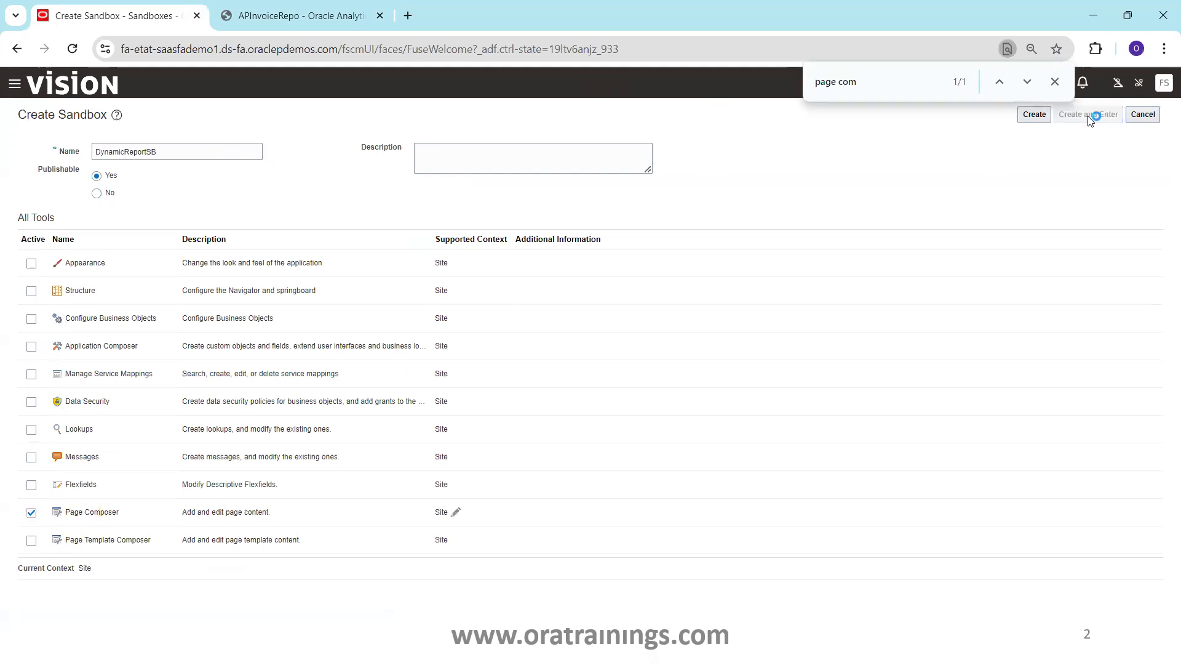
click(1056, 82)
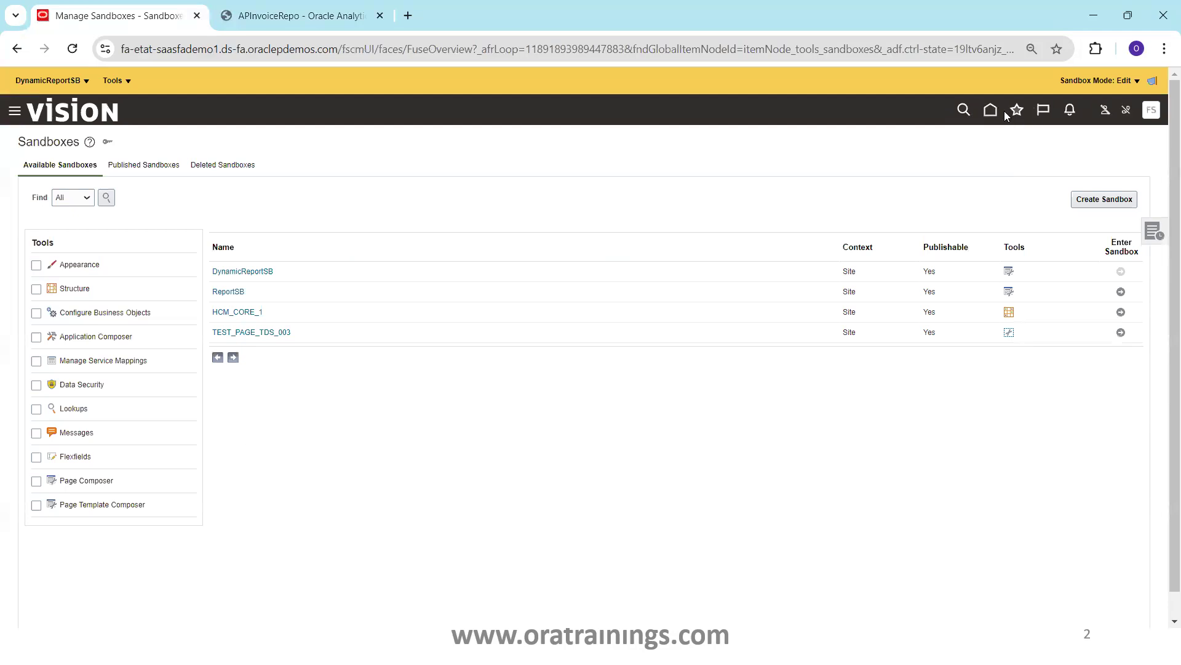
From the Home page, open the Invoices page in Page Composer
click(990, 110)
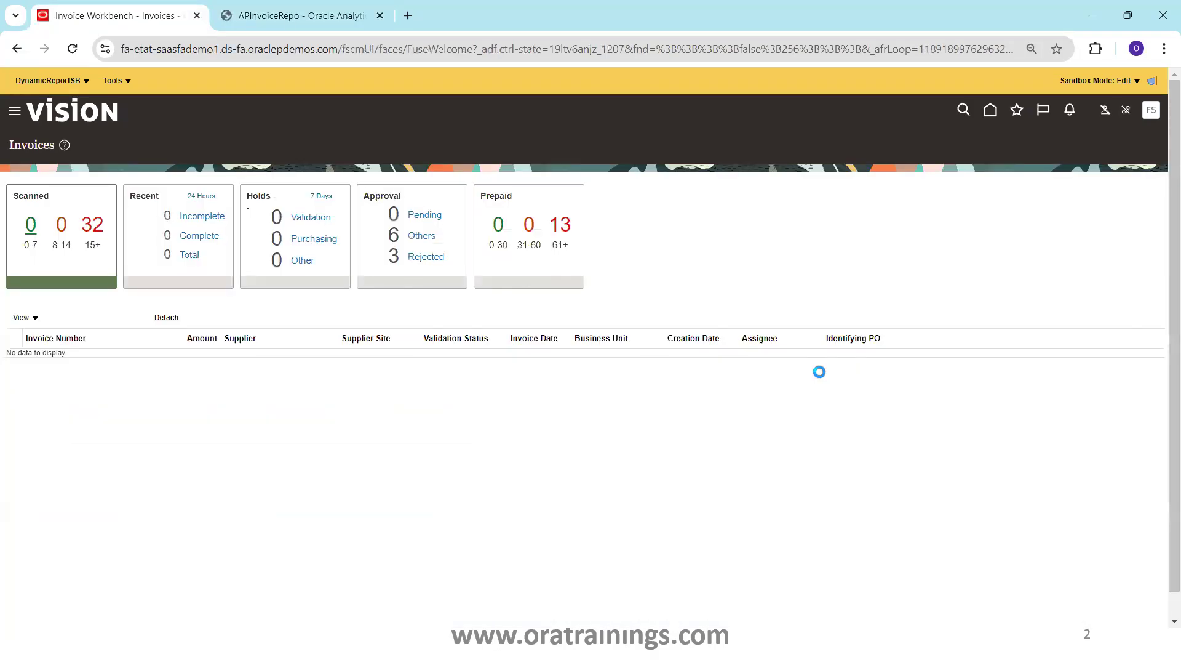
click(112, 80)
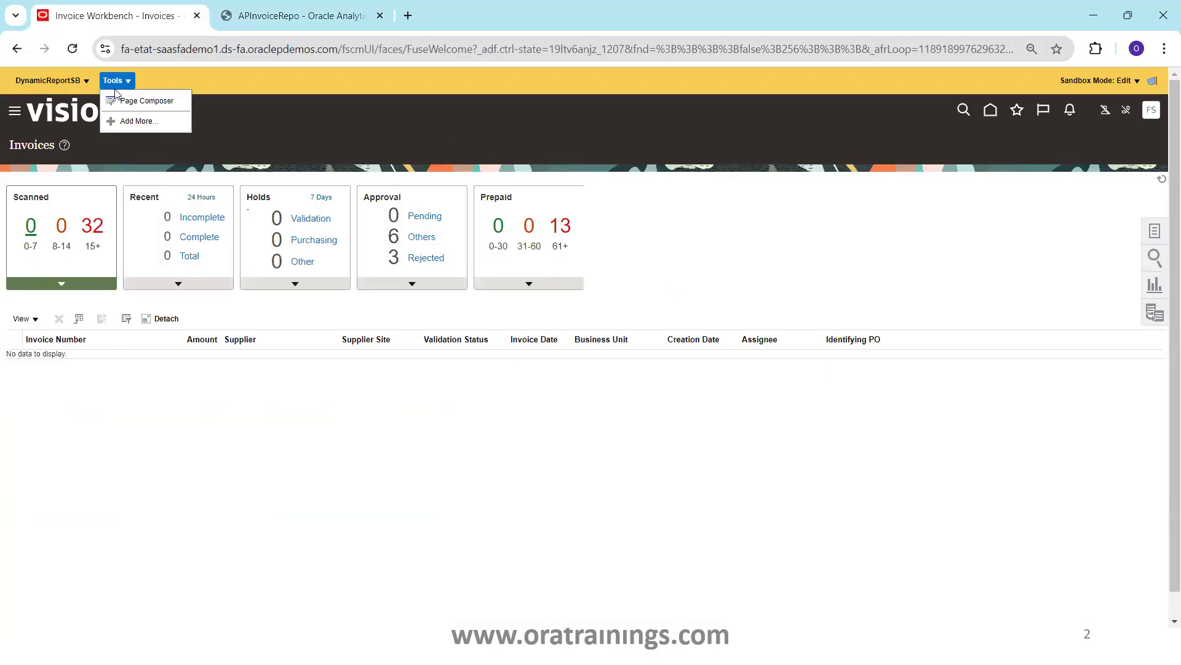
click(129, 99)
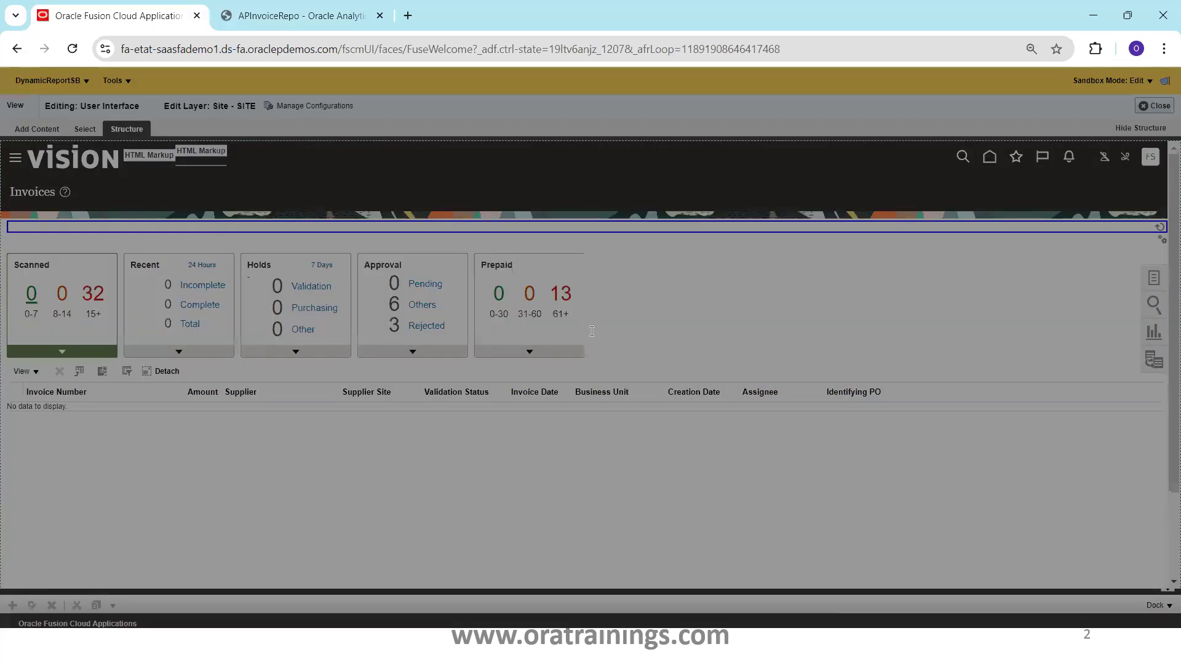
Insert a Hyperlink component from the Components catalogue and edit its properties
click(634, 392)
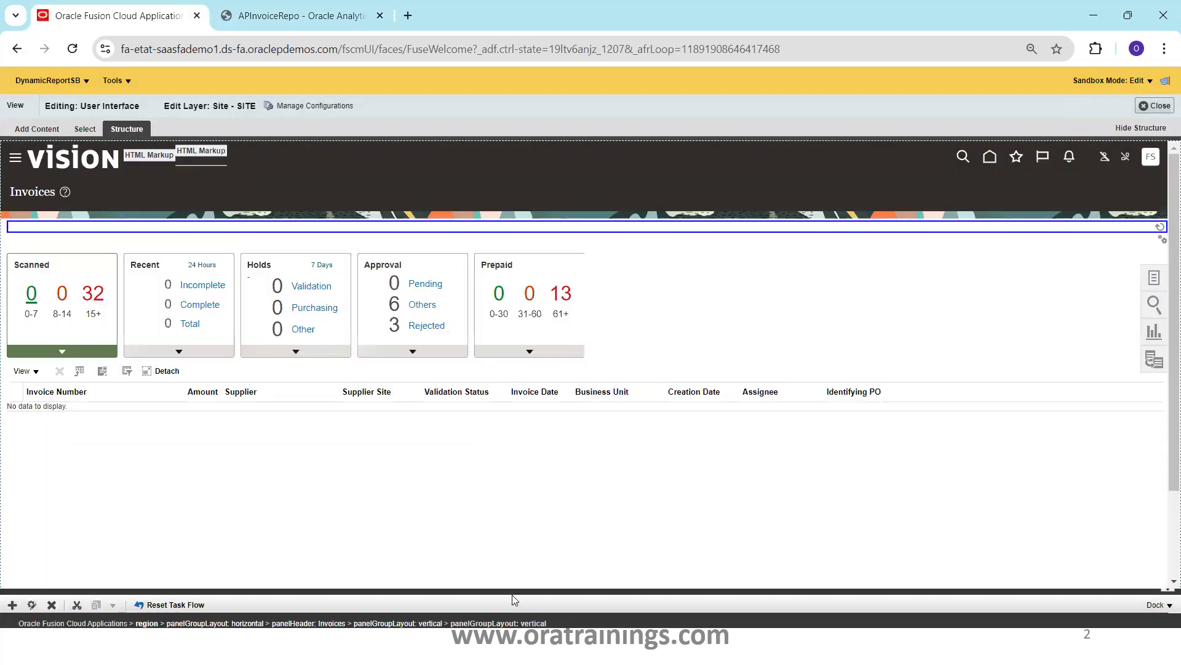
drag(514, 589, 517, 506)
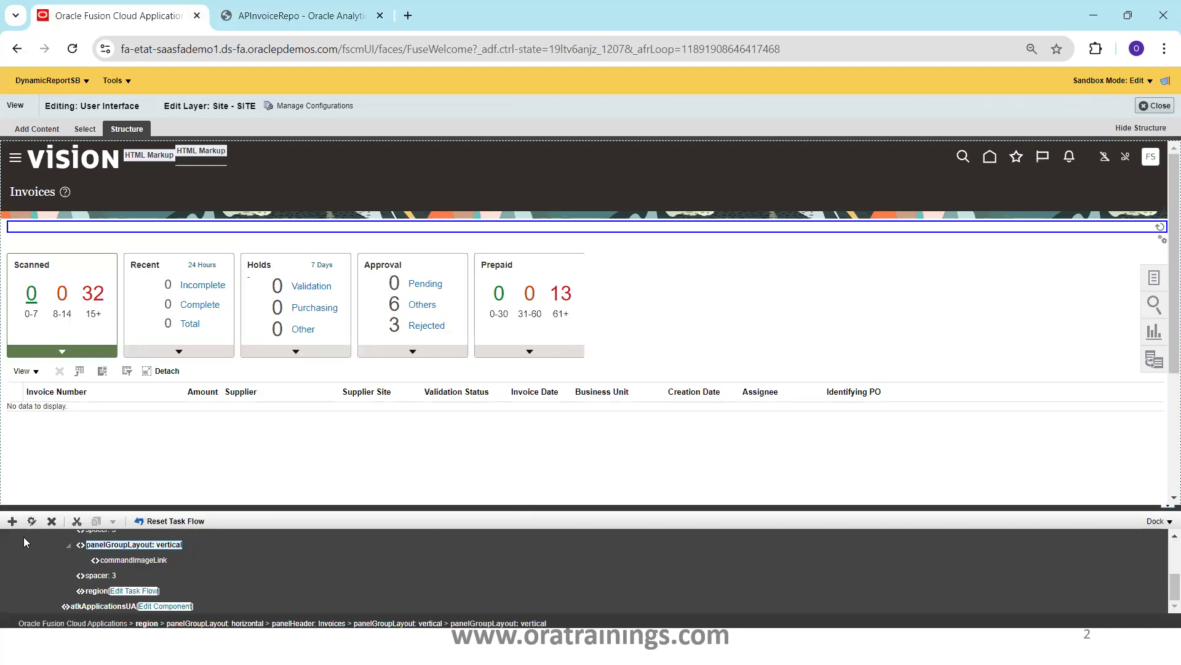
click(12, 520)
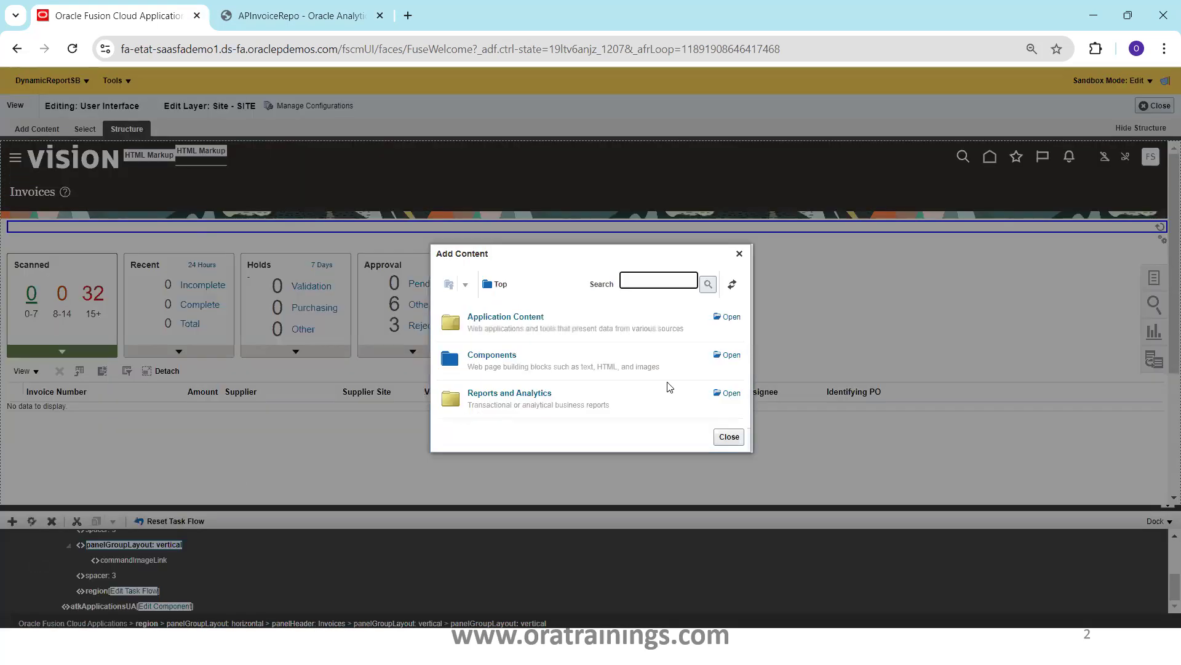
click(731, 356)
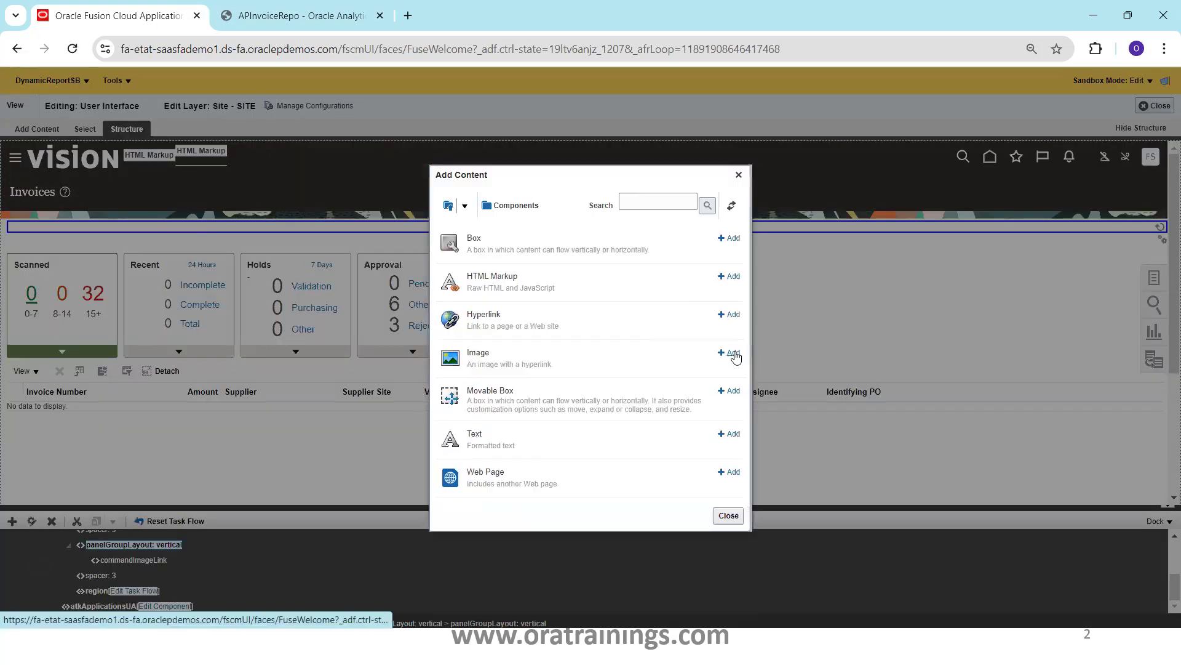
click(733, 316)
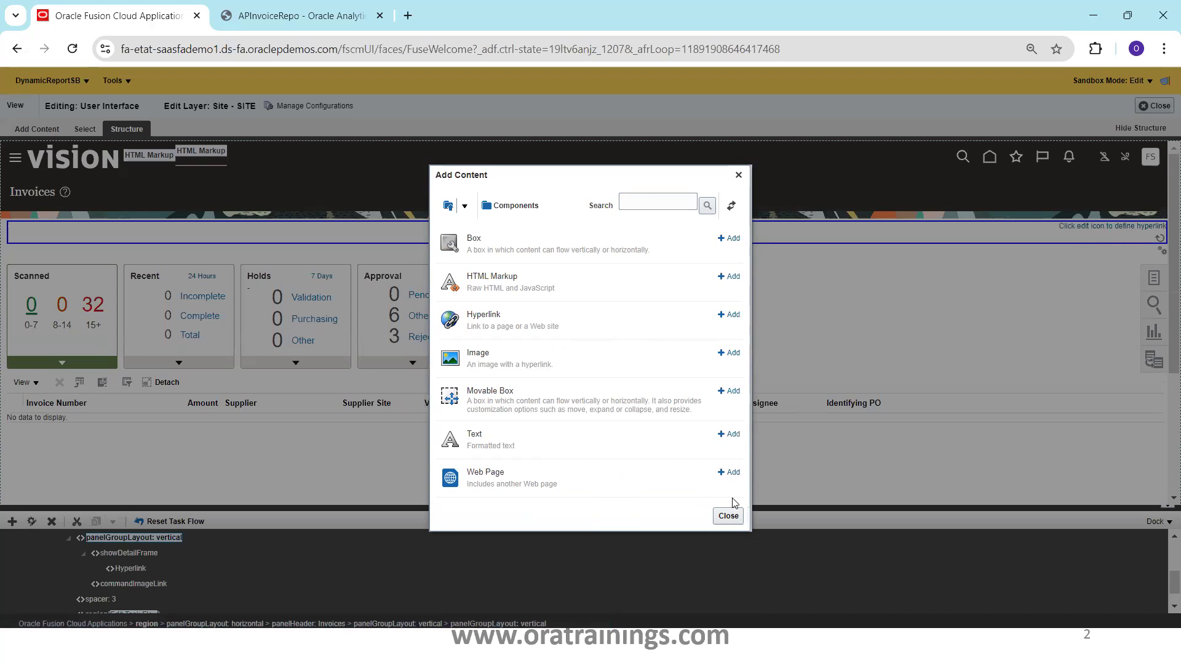
click(728, 515)
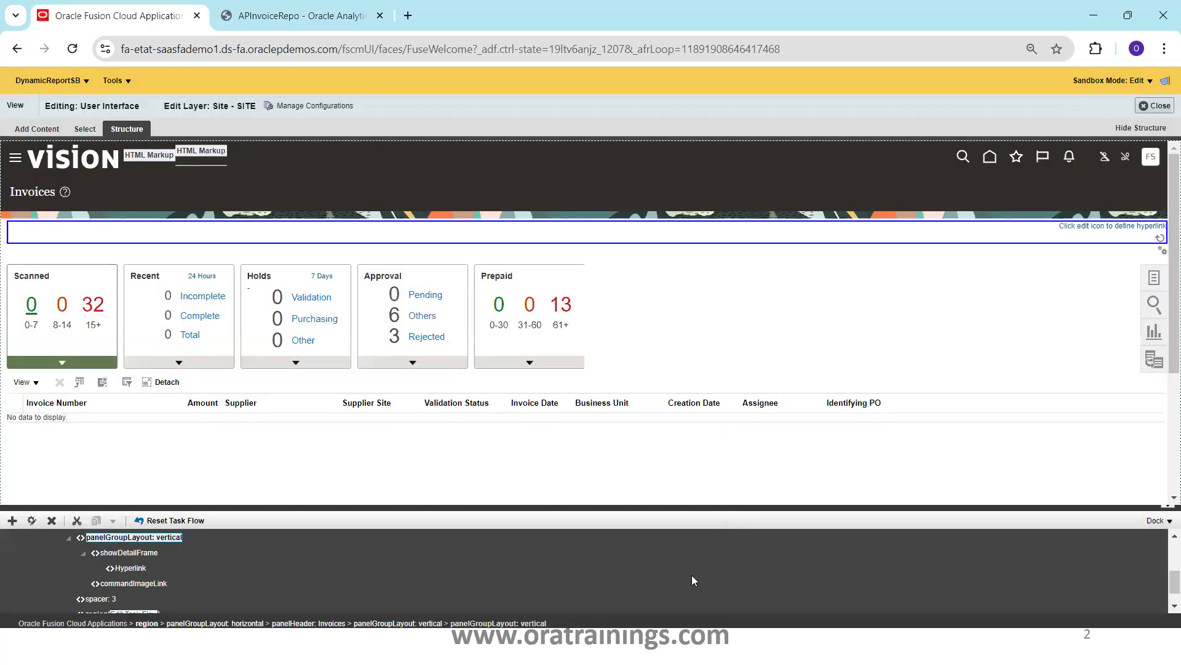
click(131, 567)
click(31, 520)
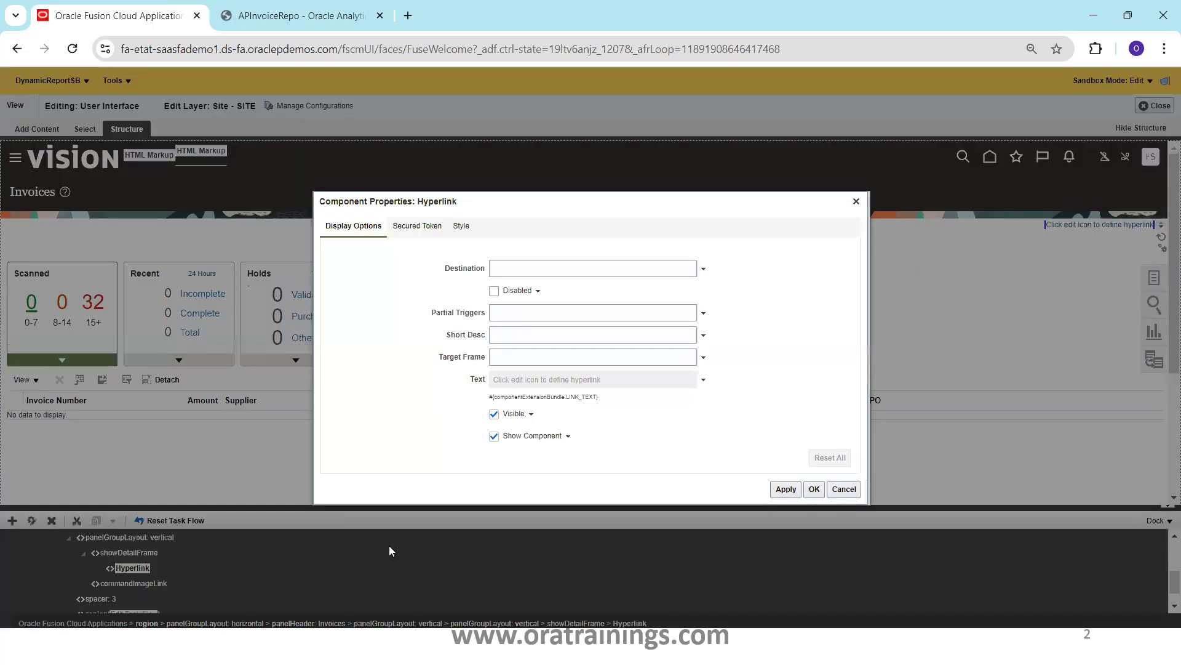
Copy the #{header["host"]} APInvoiceRepo.xdo URL from line 8 in Notepad++
key(alt+Tab)
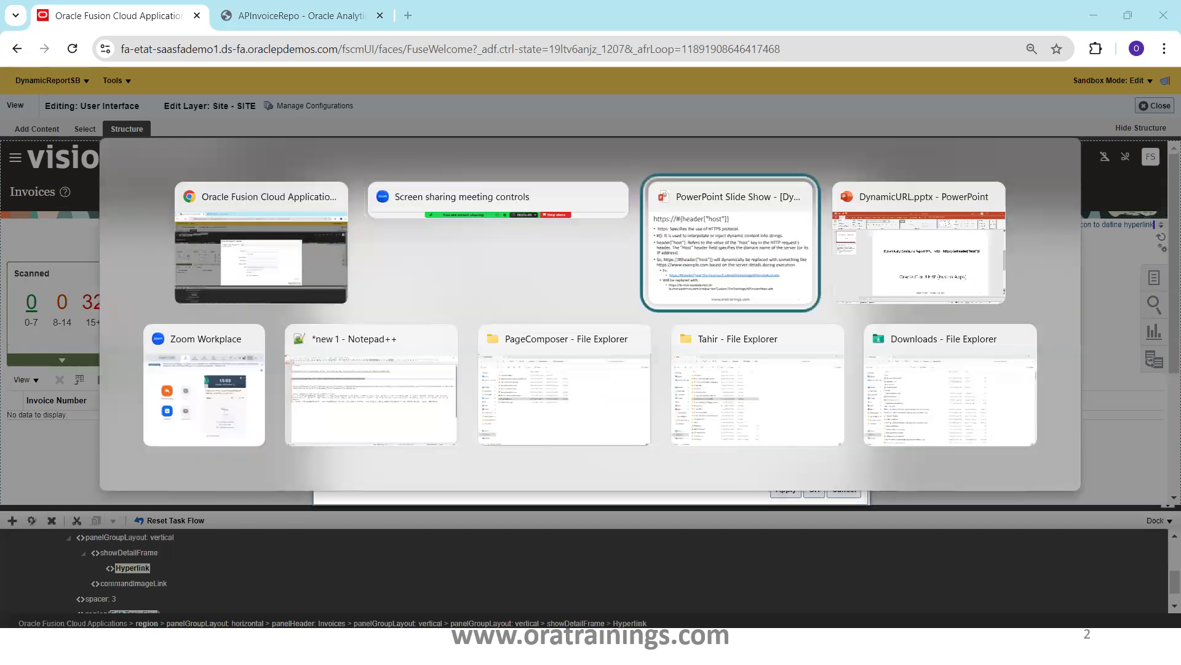
key(alt+Tab)
key(alt+Tab)
key(alt+Tab)
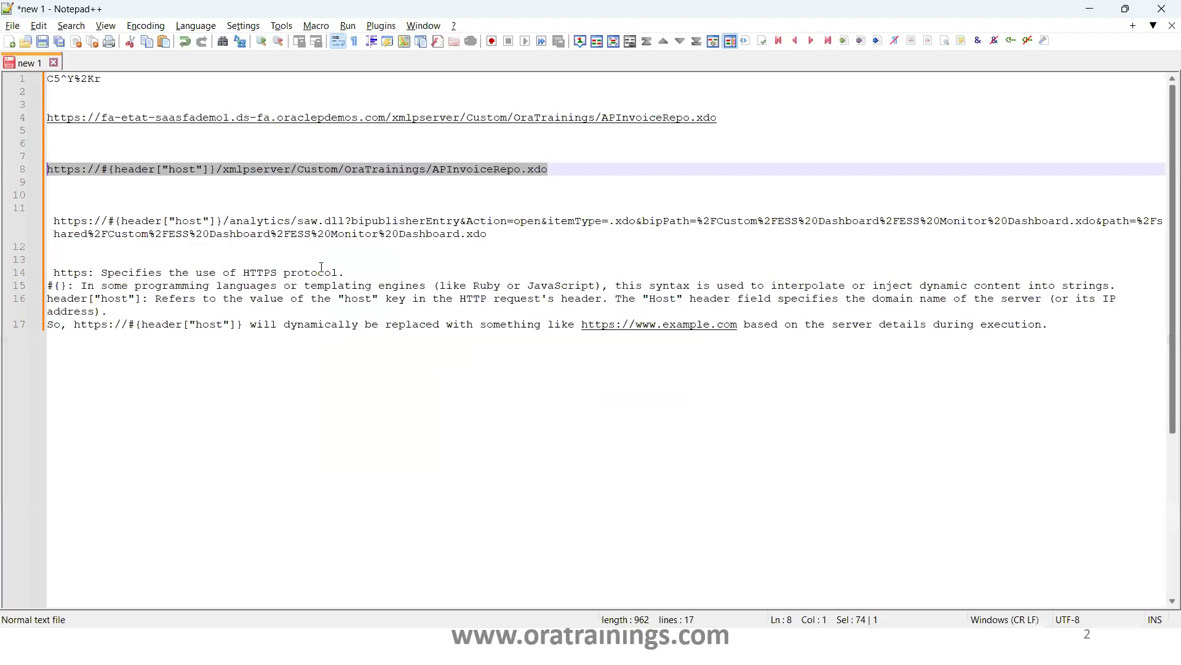
drag(564, 178, 37, 168)
key(alt+Tab)
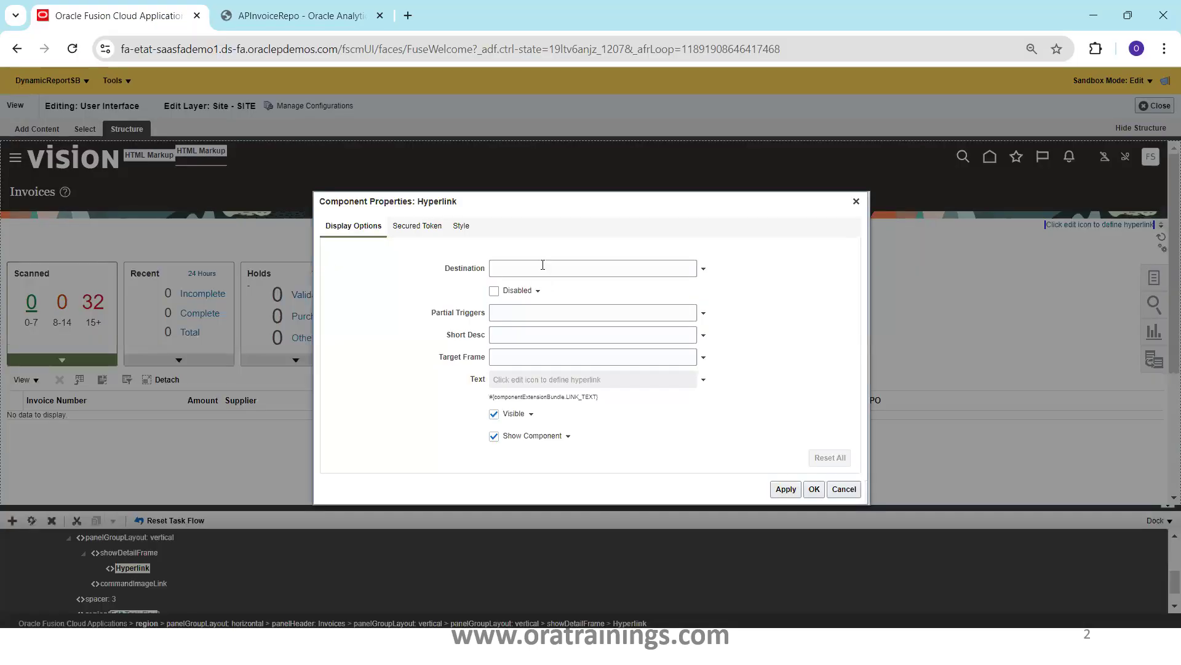
Set Destination to the pasted host-header APInvoiceRepo URL and Target Frame to _blank
click(543, 265)
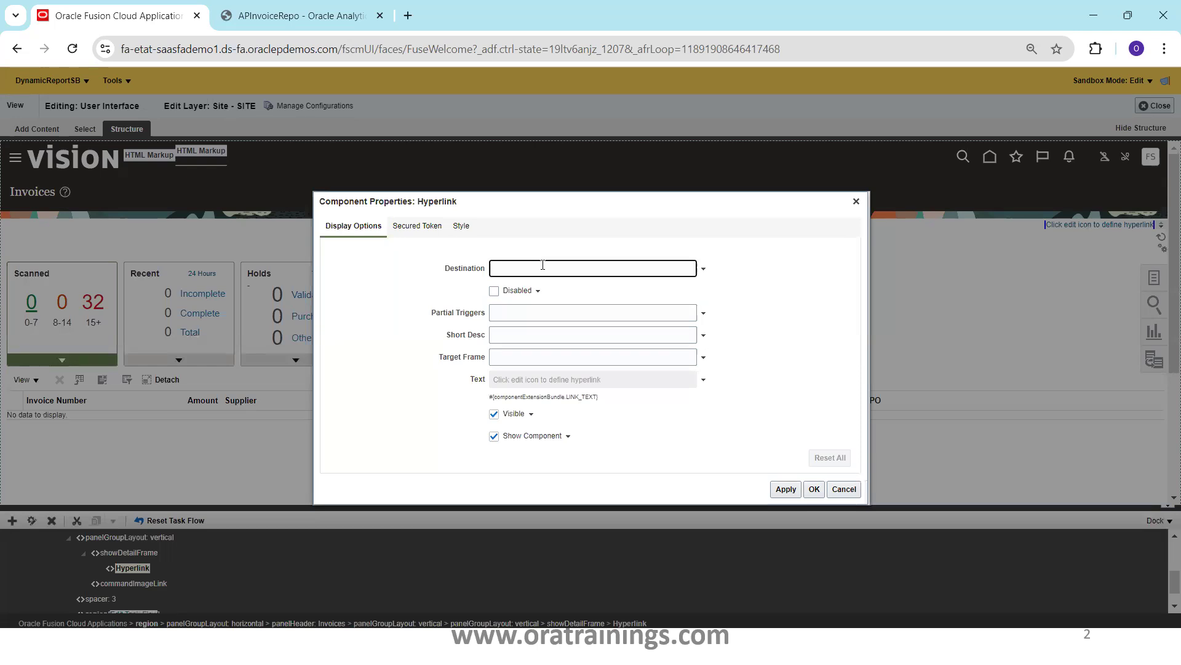
text(Repor)
key(BackSpace)
key(BackSpace)
text(AP Invoice Repor)
click(521, 355)
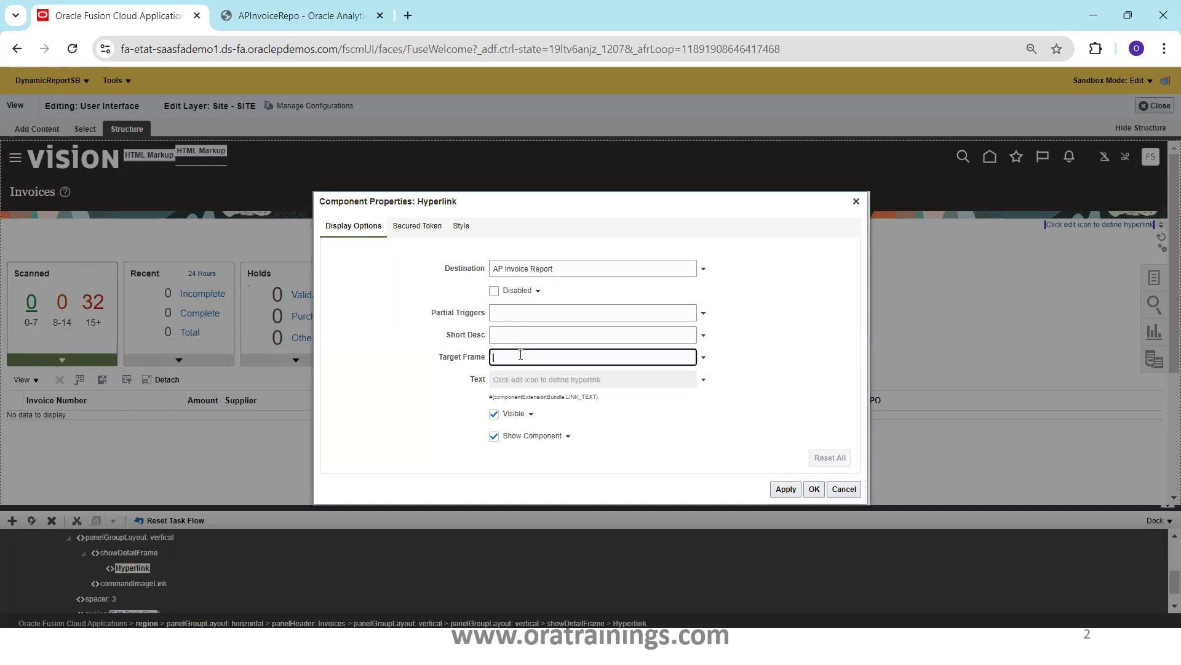
triple_click(571, 269)
key(ctrl+v)
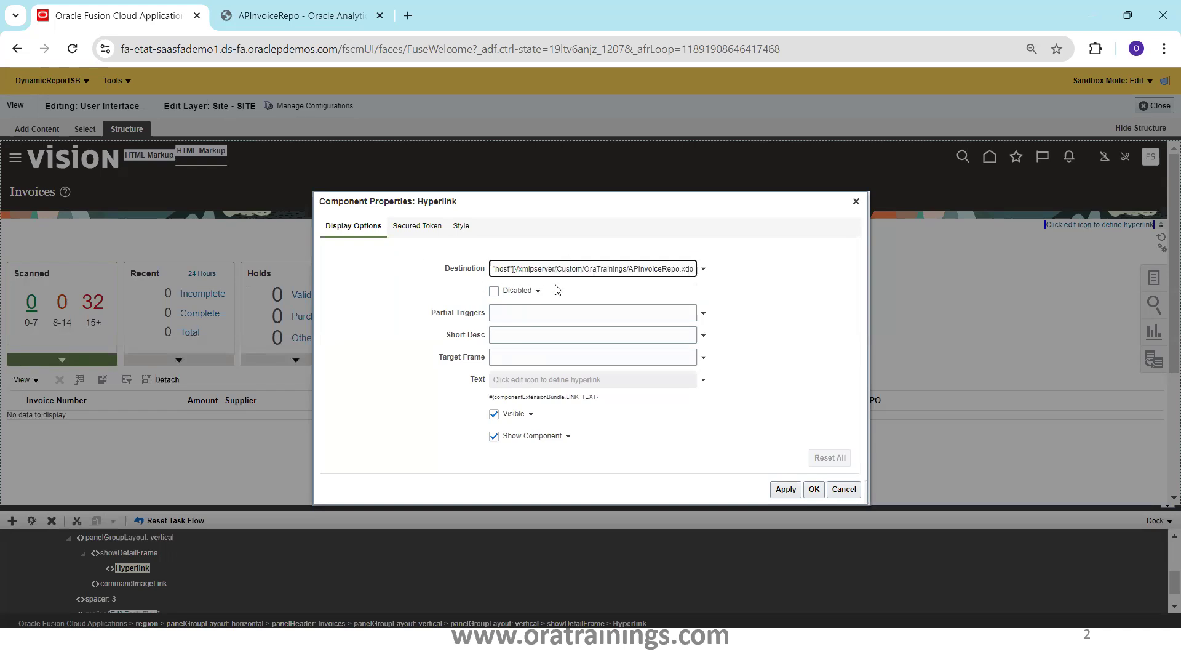
click(570, 315)
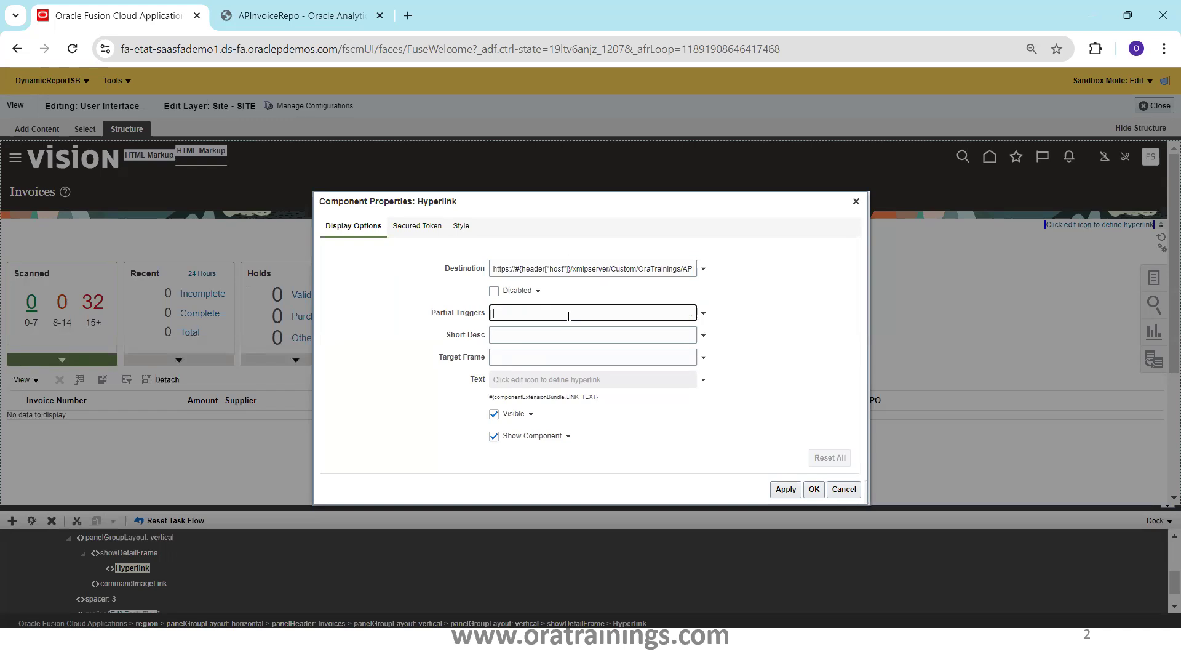
key(Tab)
key(Tab)
key(Tab)
key(Tab)
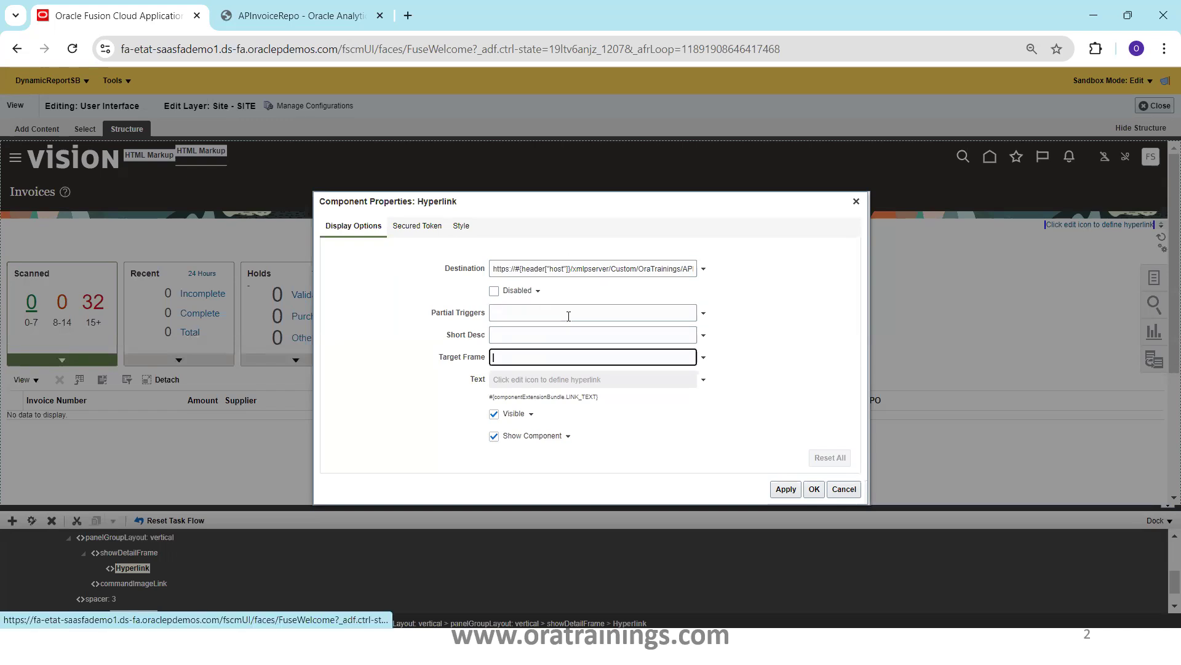
text(_bla)
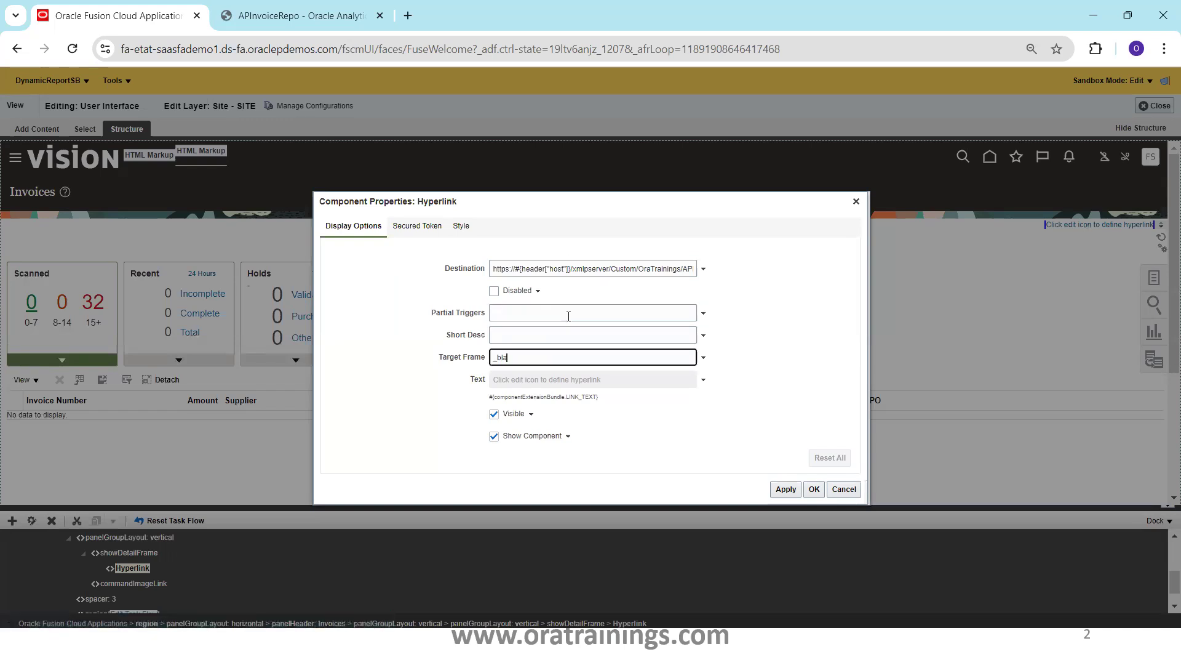
text(nk)
Set the hyperlink text to 'AP Invoice Report' through the Expression Builder and apply
click(705, 386)
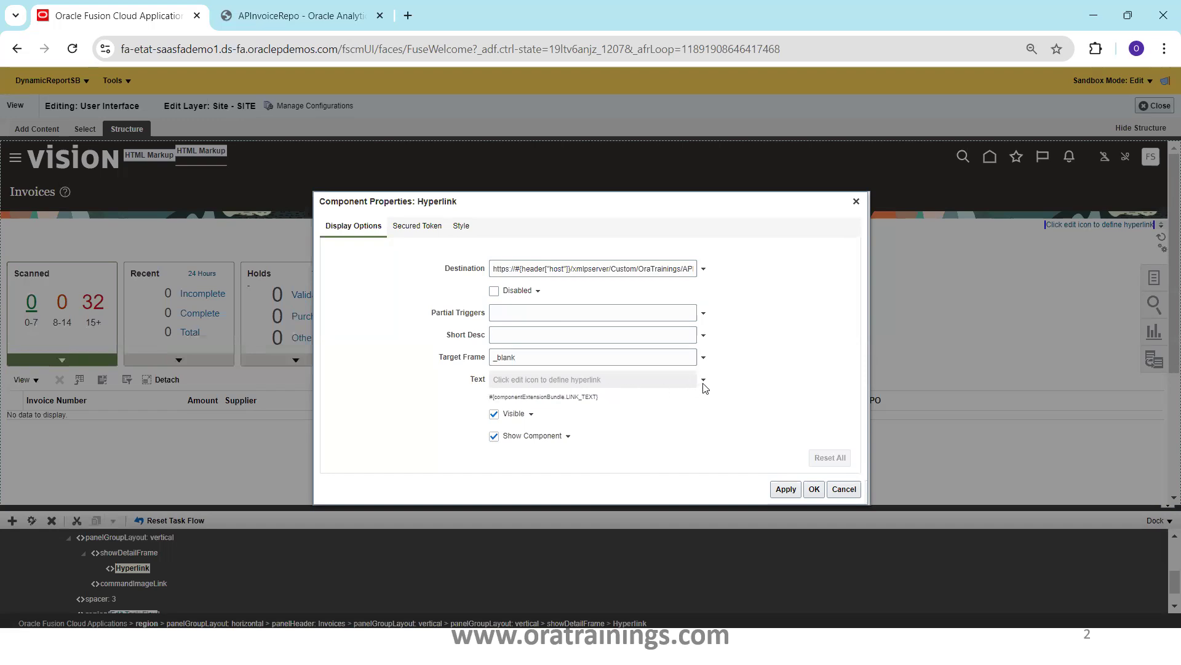
click(703, 380)
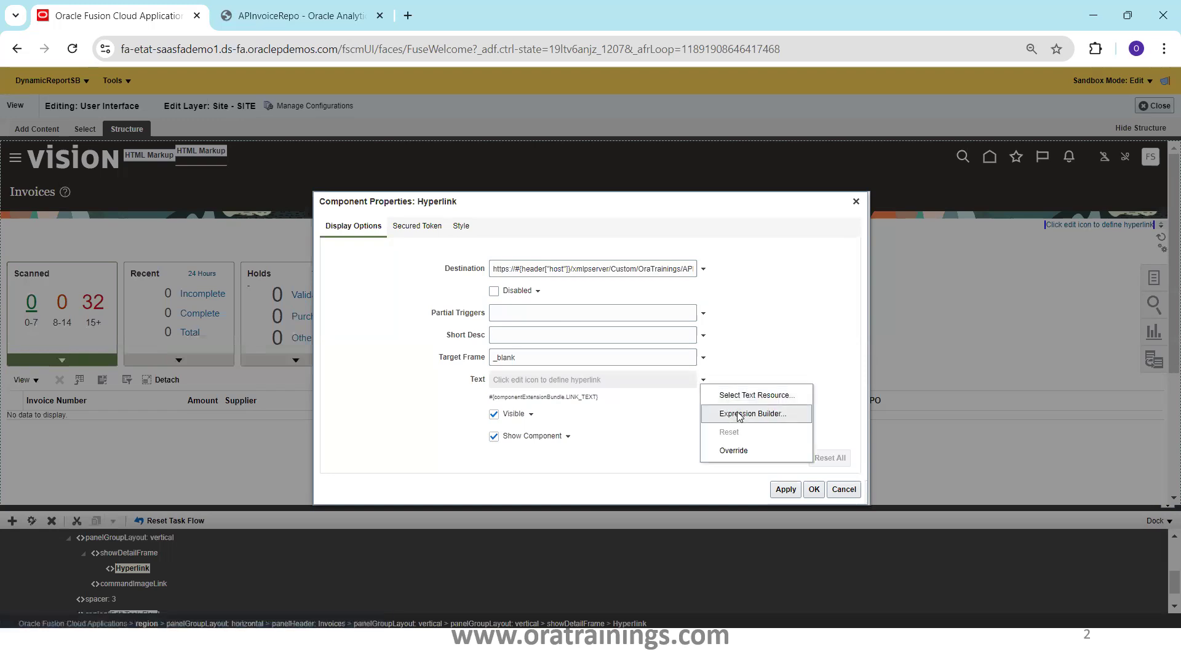
click(739, 414)
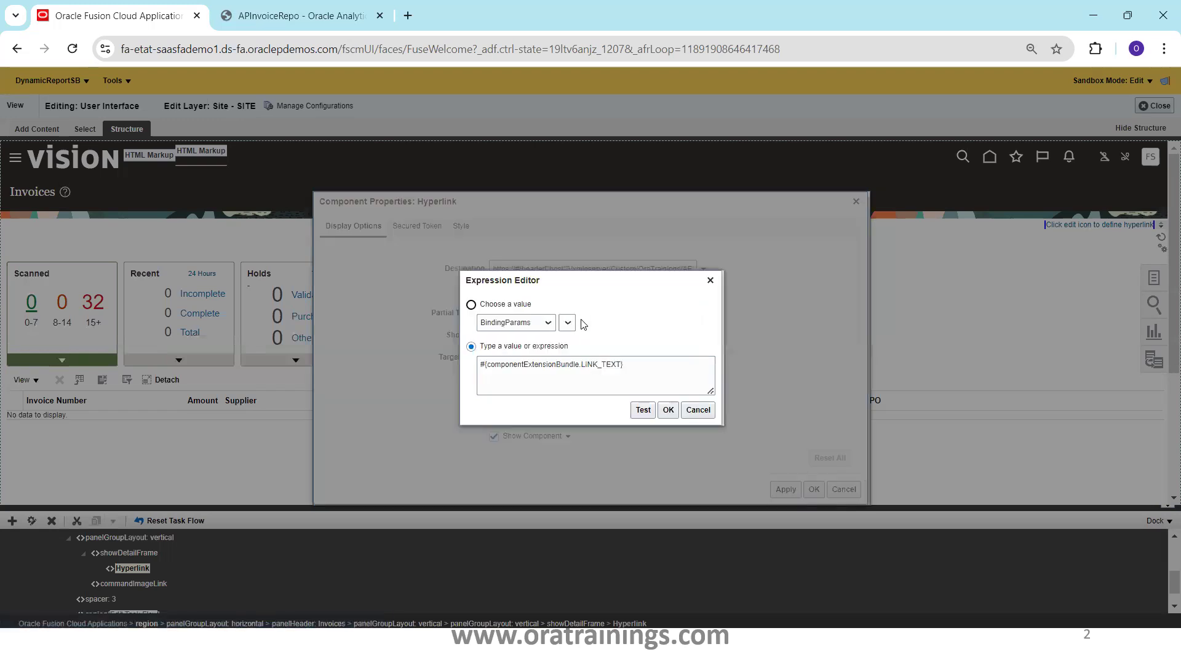
drag(634, 365, 416, 360)
text(A)
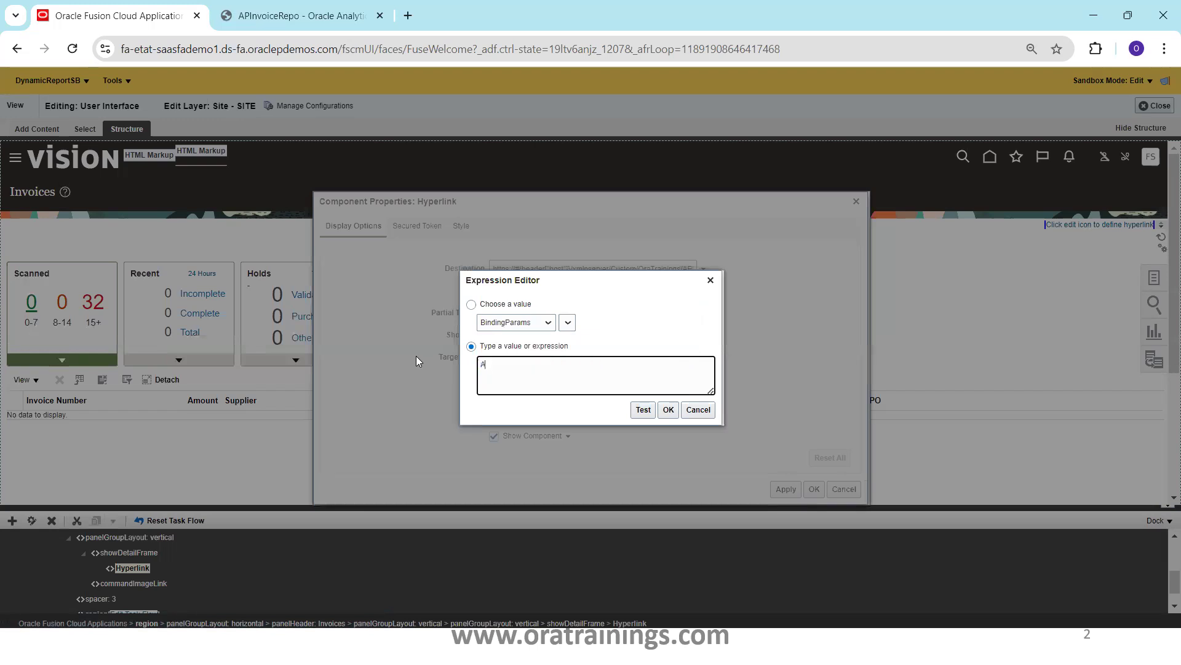
text(P Invoice Report)
click(669, 414)
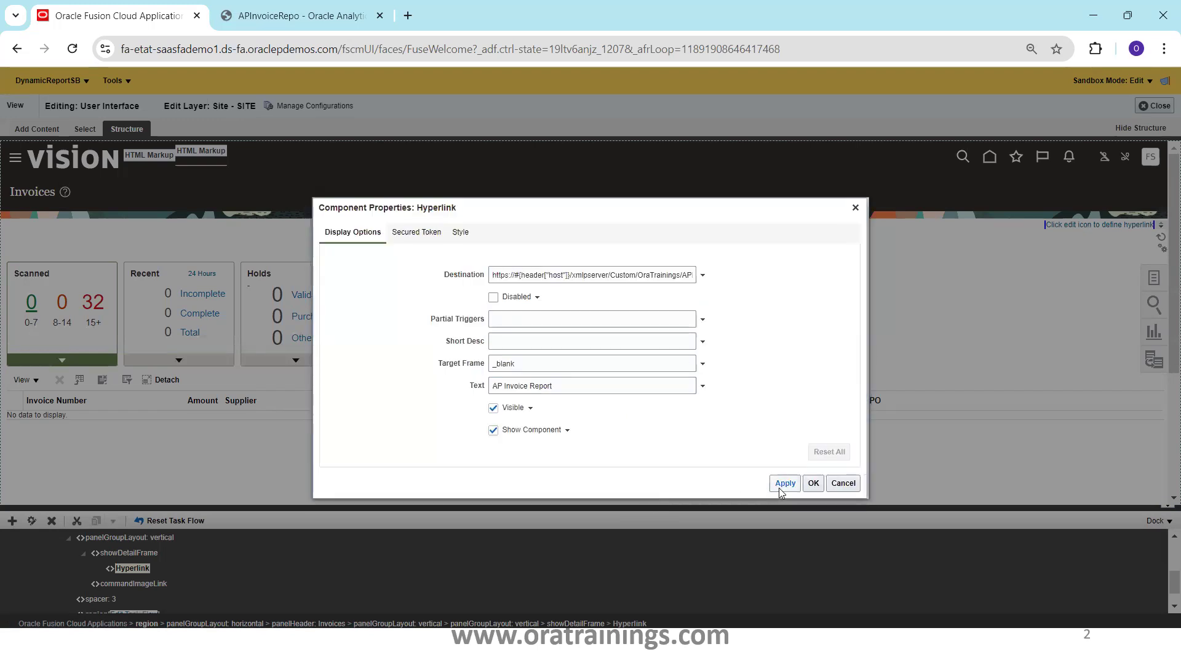
click(778, 486)
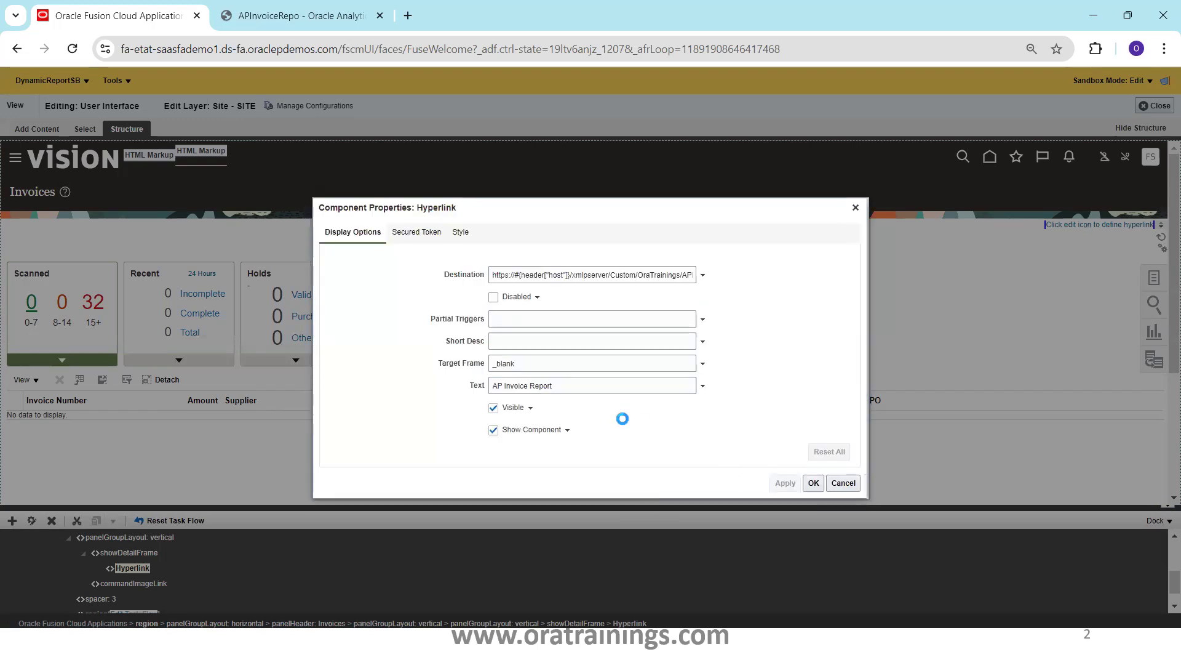
Style the link bold with font 12, apply, and close the properties
click(462, 227)
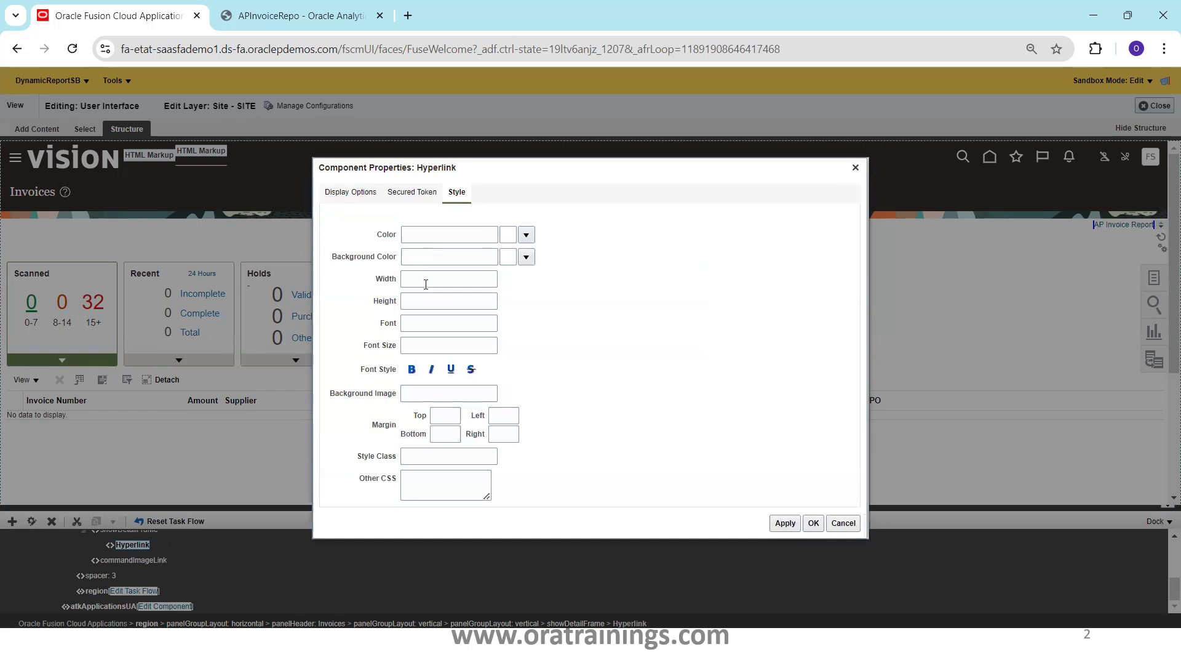
click(412, 368)
click(432, 321)
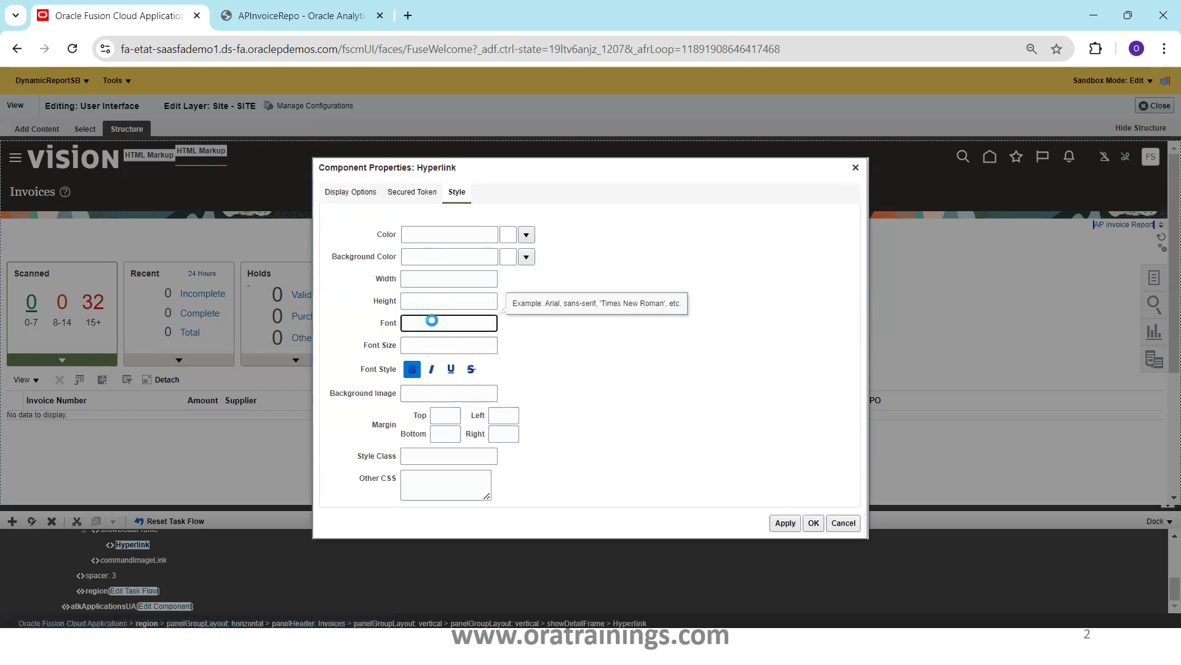
text(12)
click(776, 522)
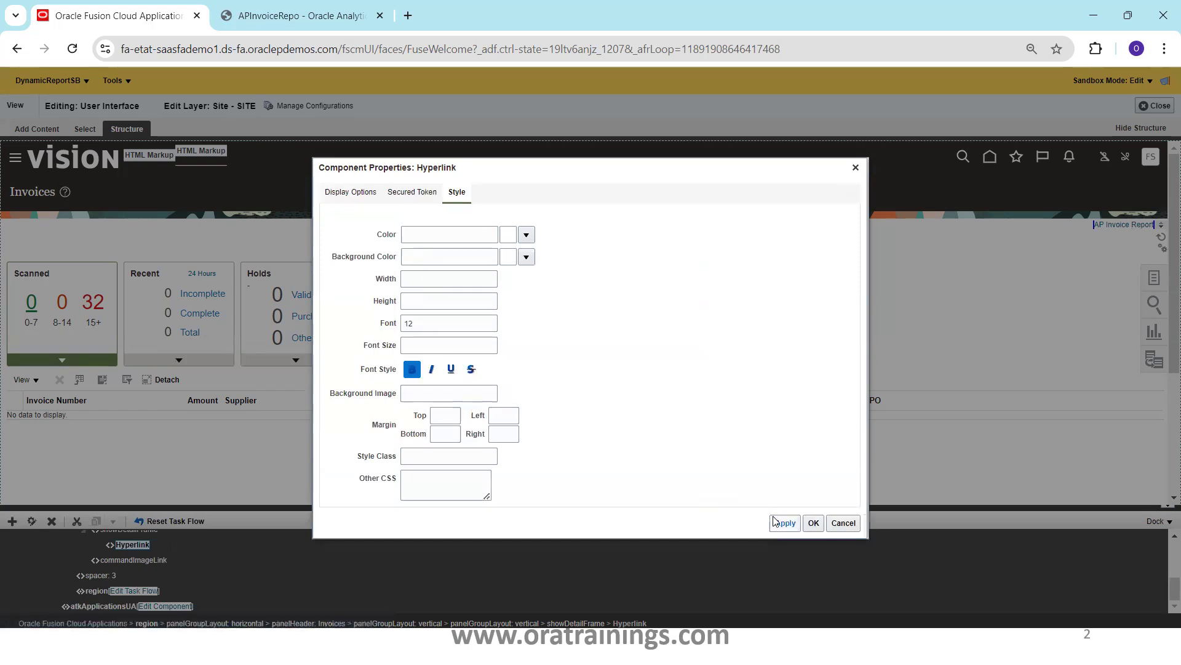
click(812, 522)
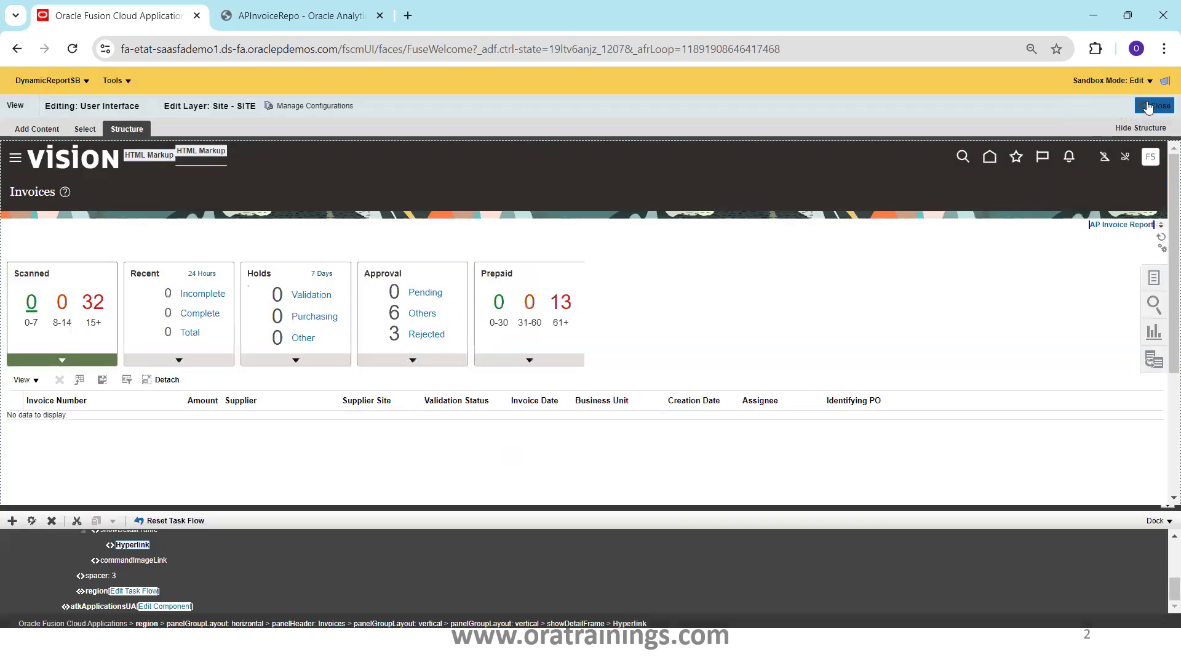
Exit Page Composer, close the old report tab, and follow the AP Invoice Report link
click(1150, 106)
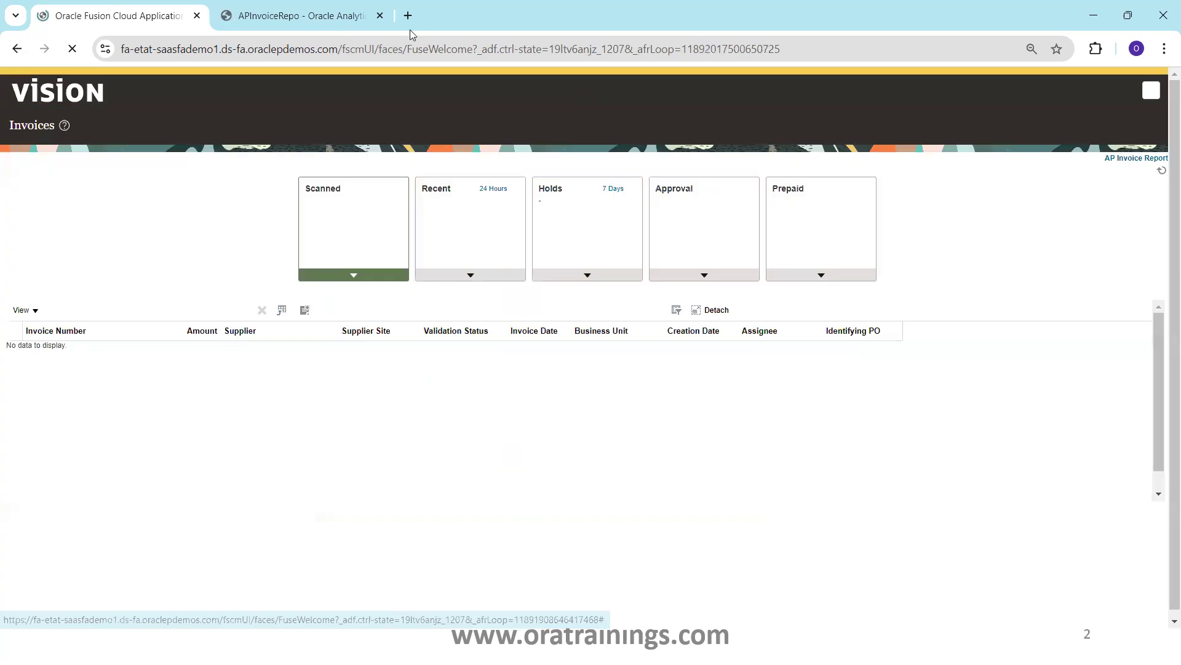
click(380, 17)
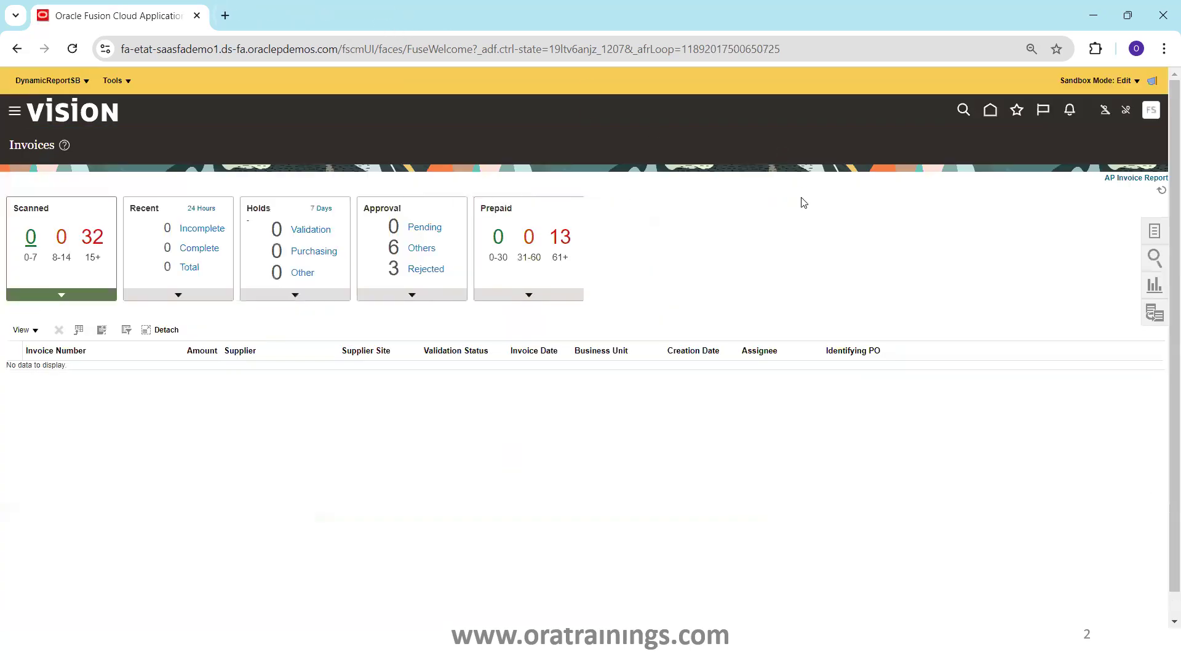
click(1123, 181)
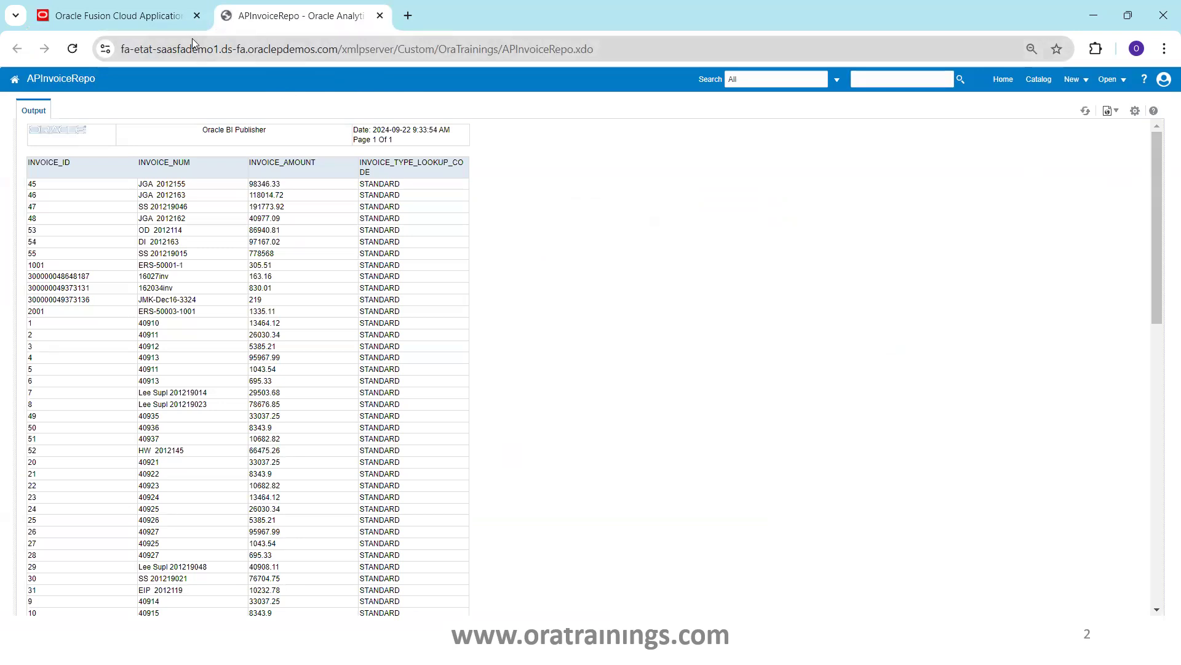
Go back to the Oracle Fusion Invoices page tab
click(154, 19)
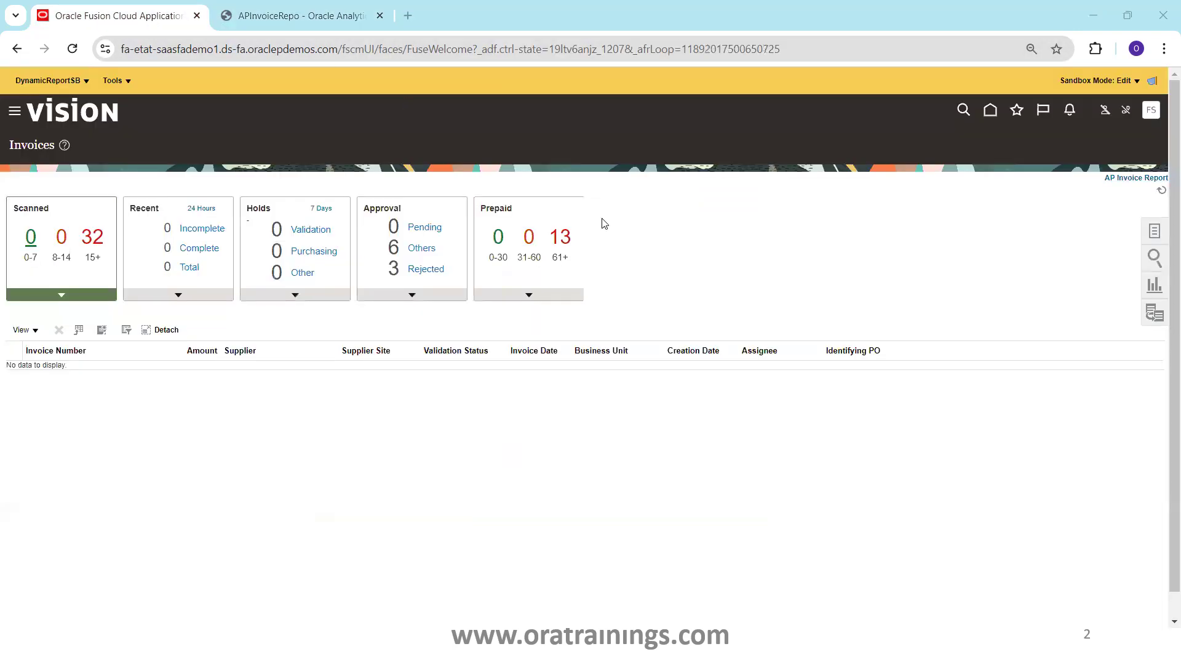